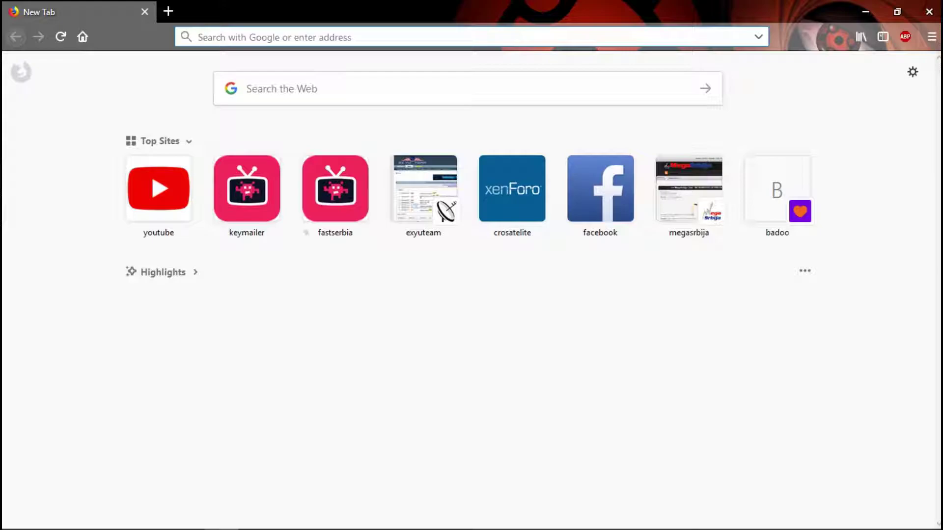
Open the Bluehost Portal at my.bluehost.com/hosting/app and log in to the hosting account
text(b)
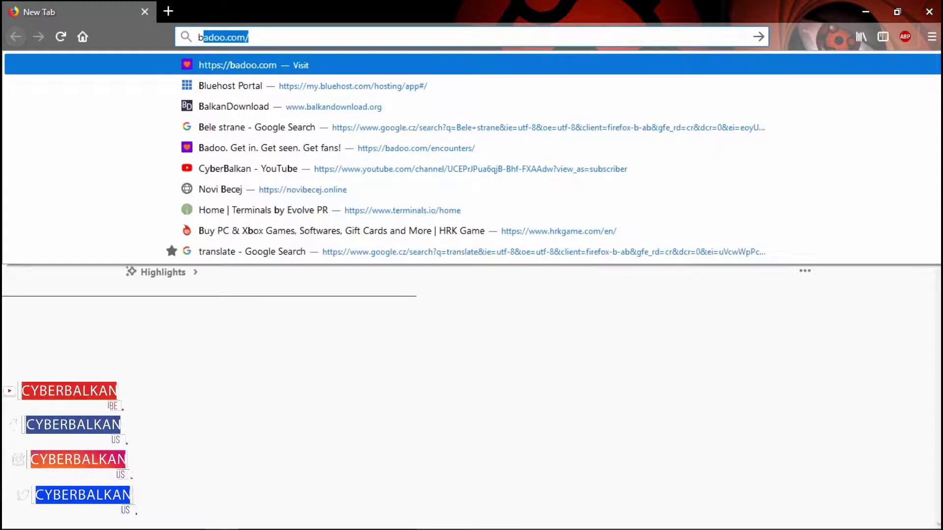
text(l)
key(Down)
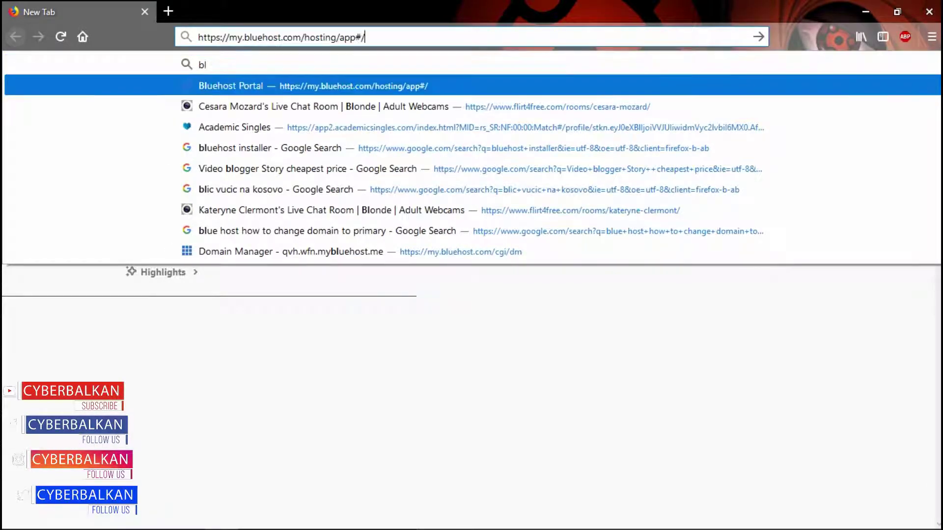
key(Return)
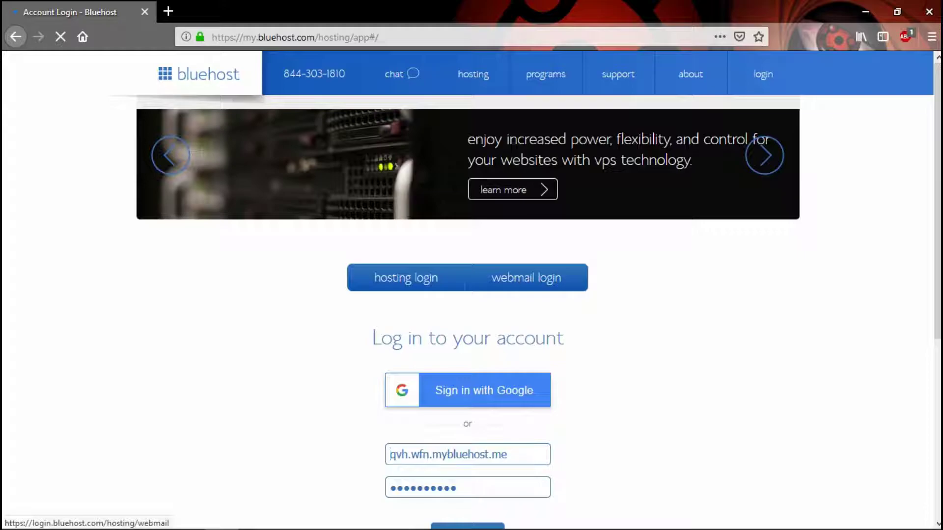
scroll(471, 275, down, 3)
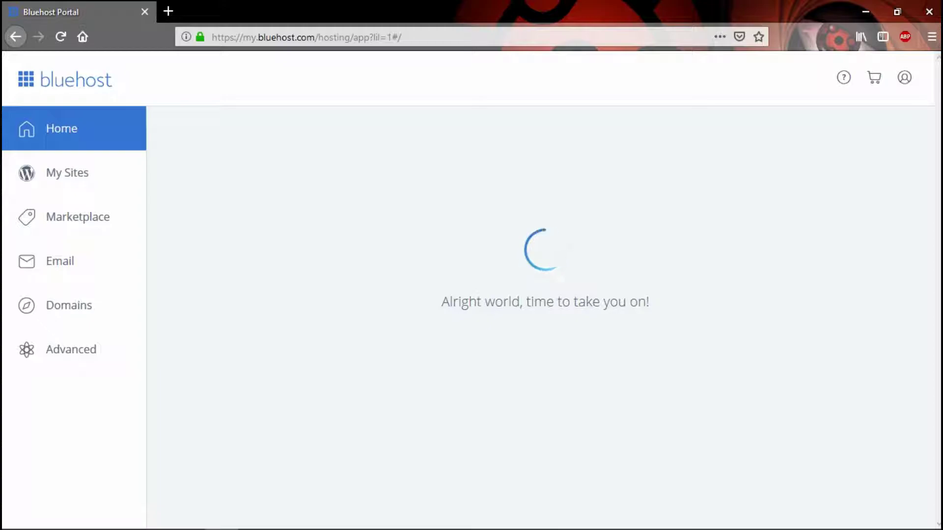
Open the Script Installer from the helpful links on the Bluehost home page
scroll(544, 318, down, 7)
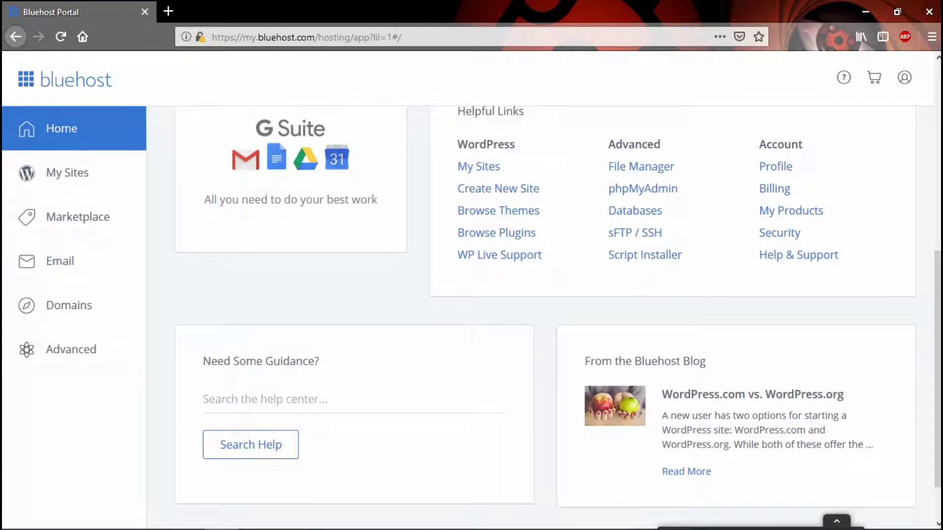
scroll(644, 396, up, 3)
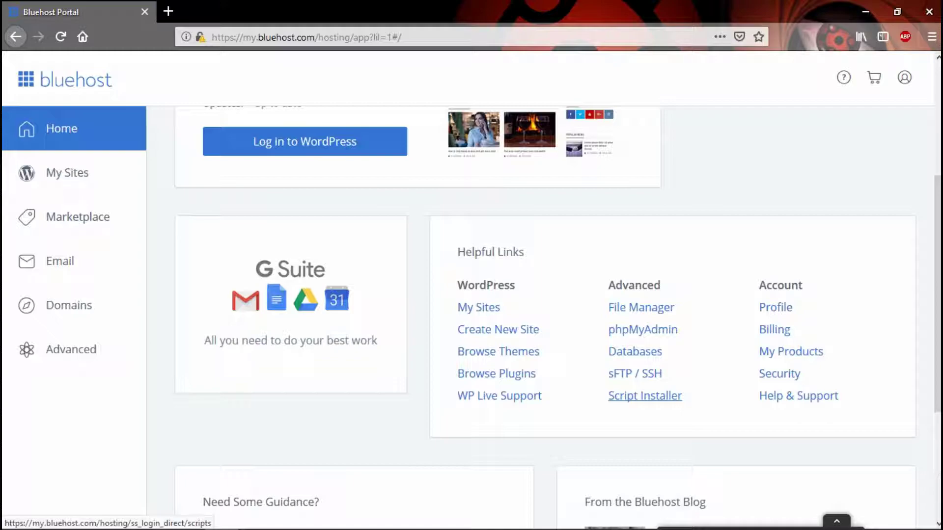
click(645, 395)
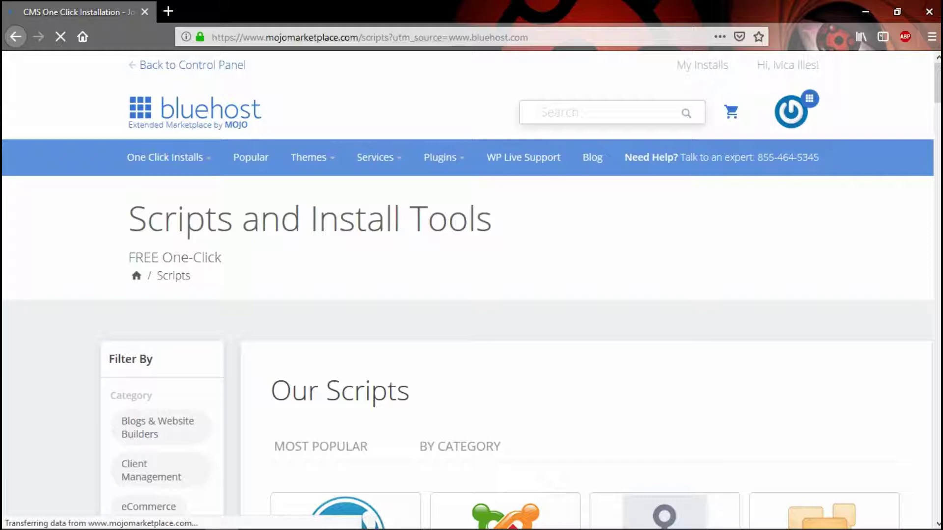
Find Simple Machines Forum among the available scripts and get started with its installation
scroll(491, 294, down, 7)
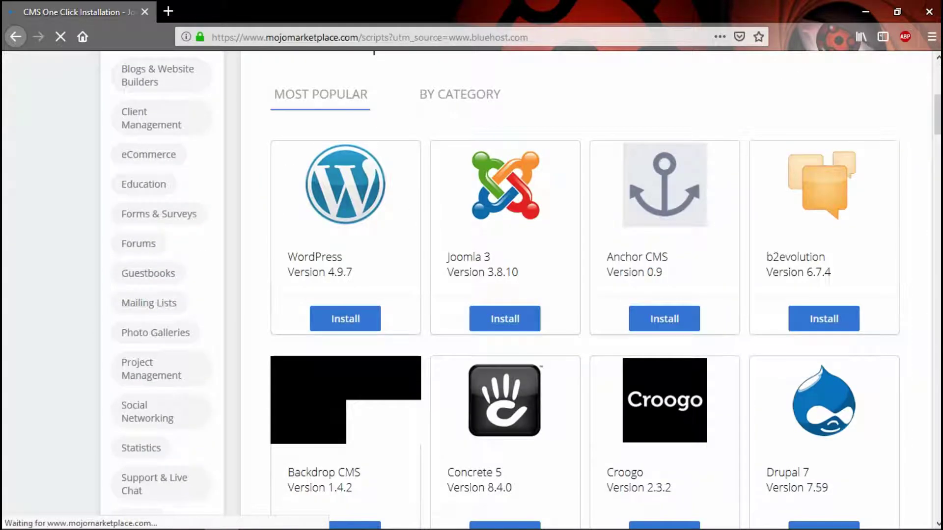
scroll(491, 295, down, 2)
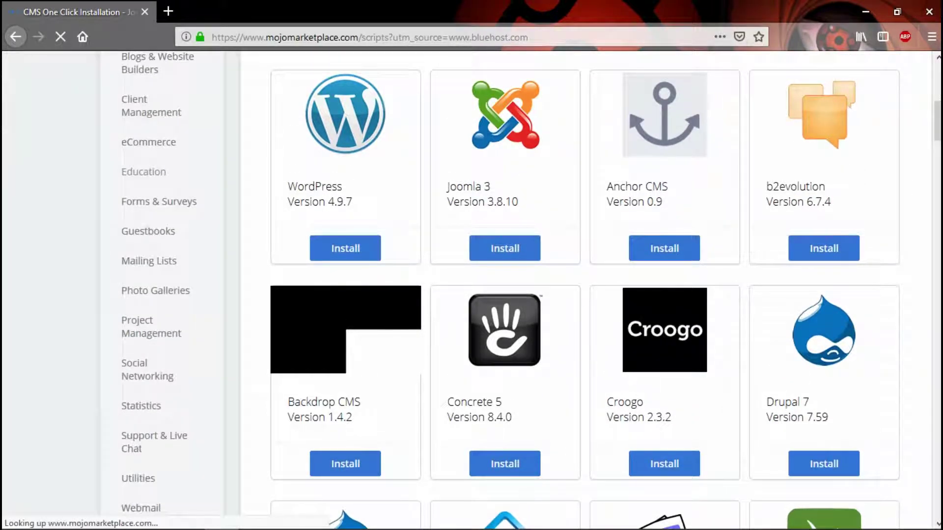
scroll(491, 295, up, 2)
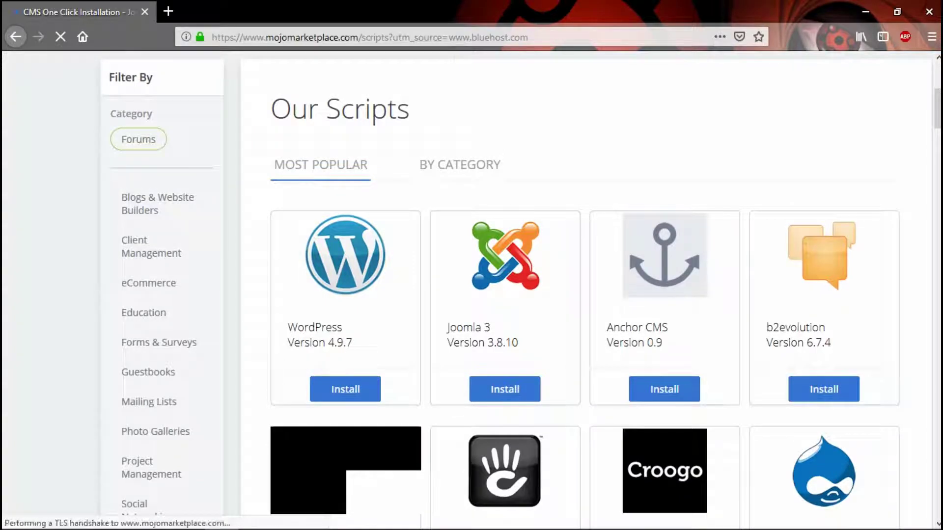
scroll(506, 221, down, 5)
scroll(506, 221, down, 6)
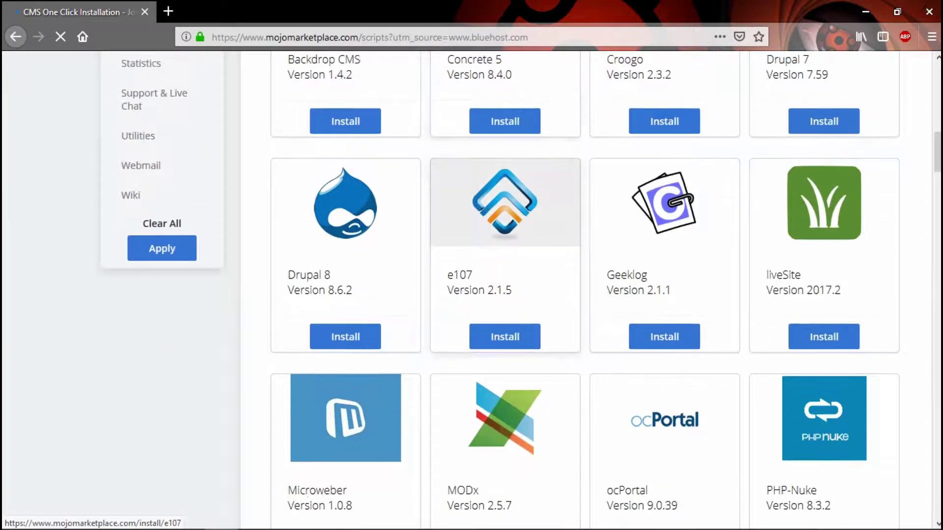
scroll(505, 221, down, 8)
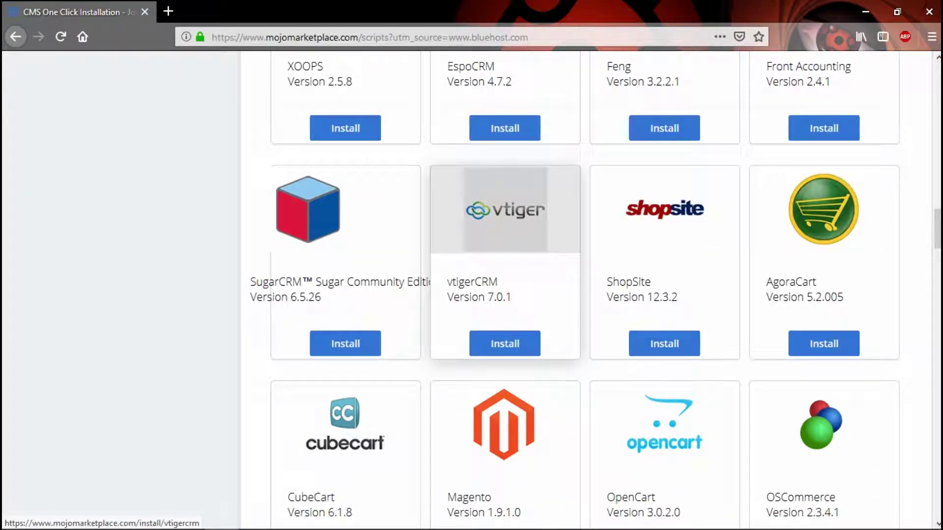
scroll(663, 143, down, 9)
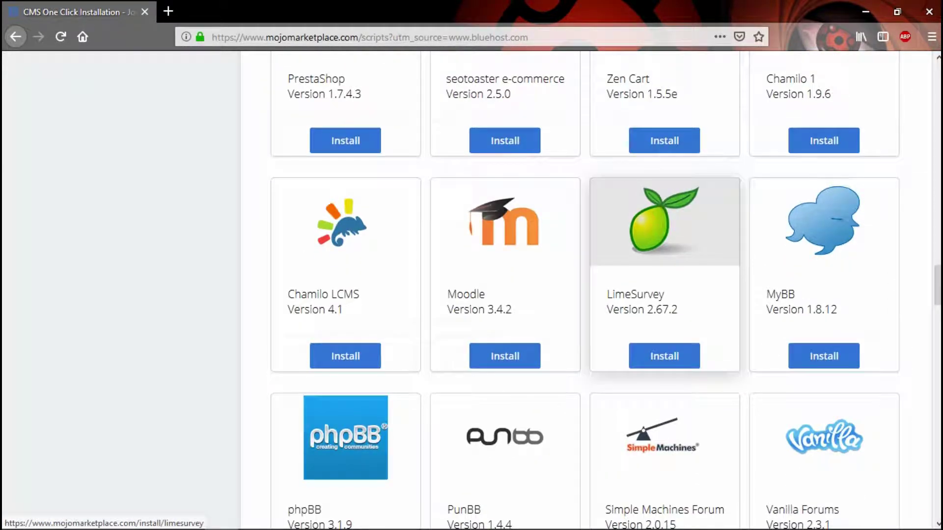
scroll(825, 246, up, 1)
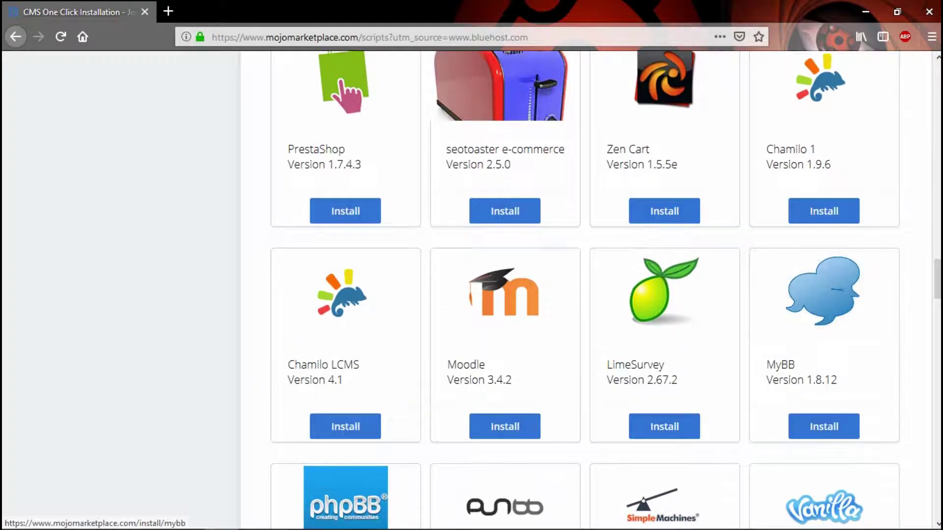
scroll(746, 270, down, 4)
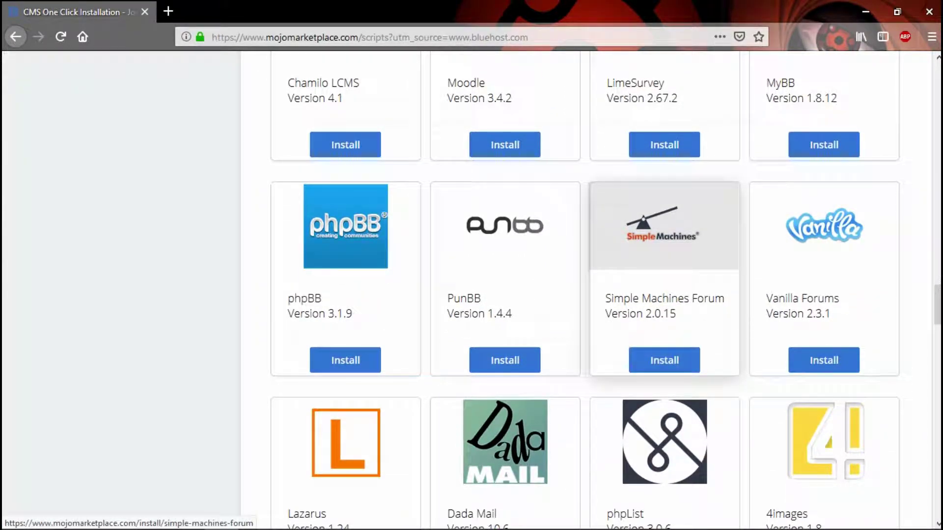
click(664, 360)
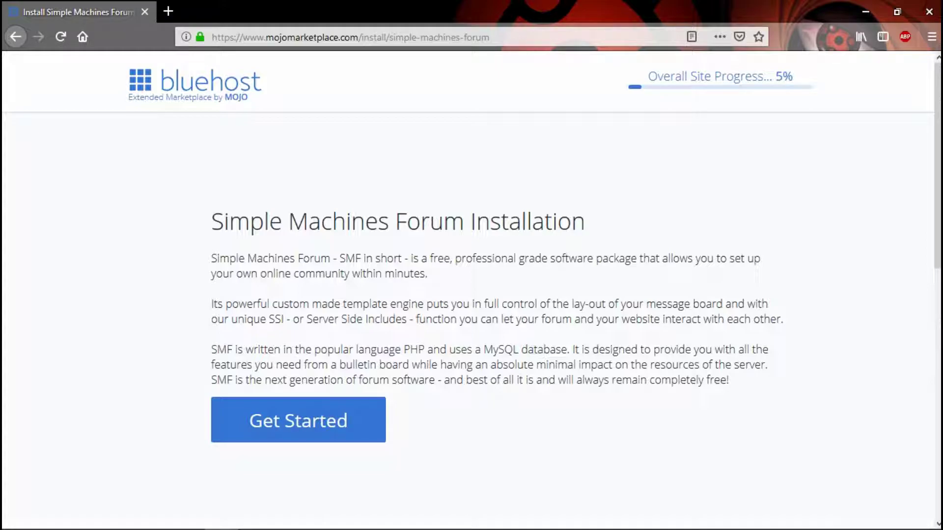
click(298, 420)
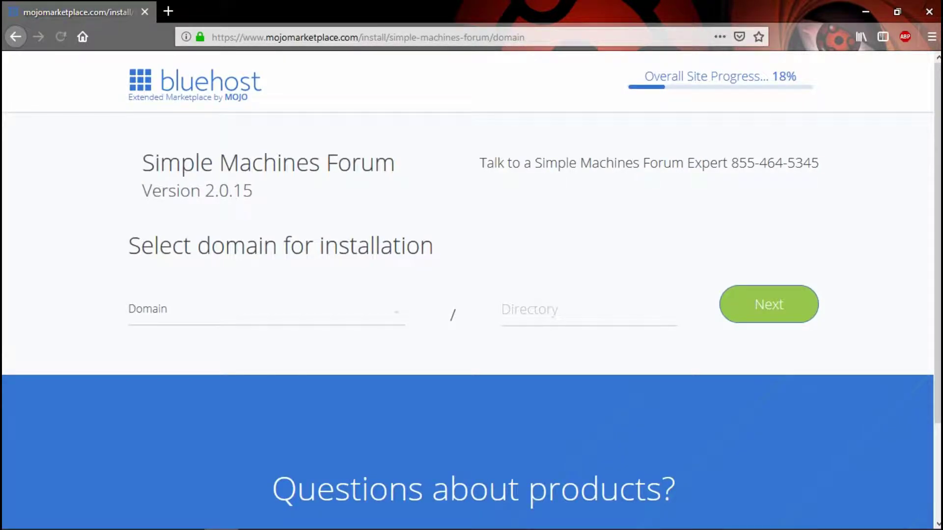
click(267, 318)
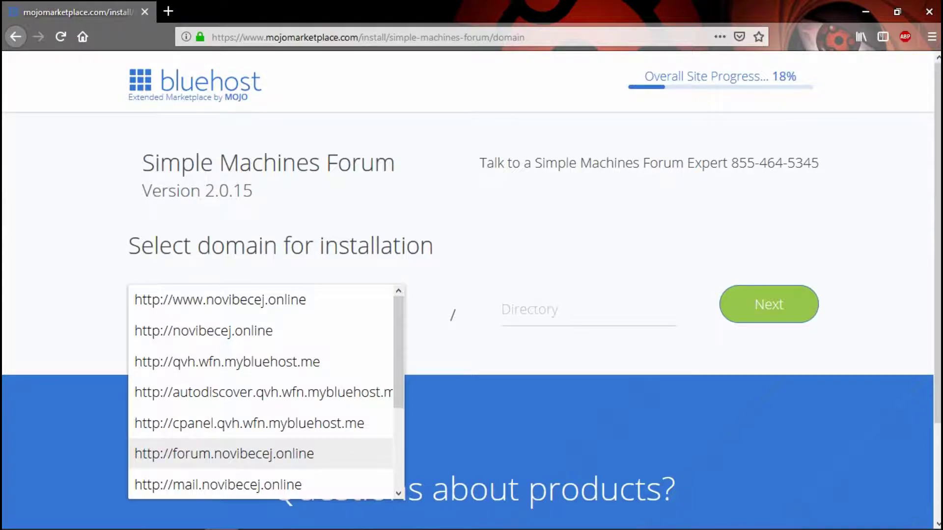
click(260, 453)
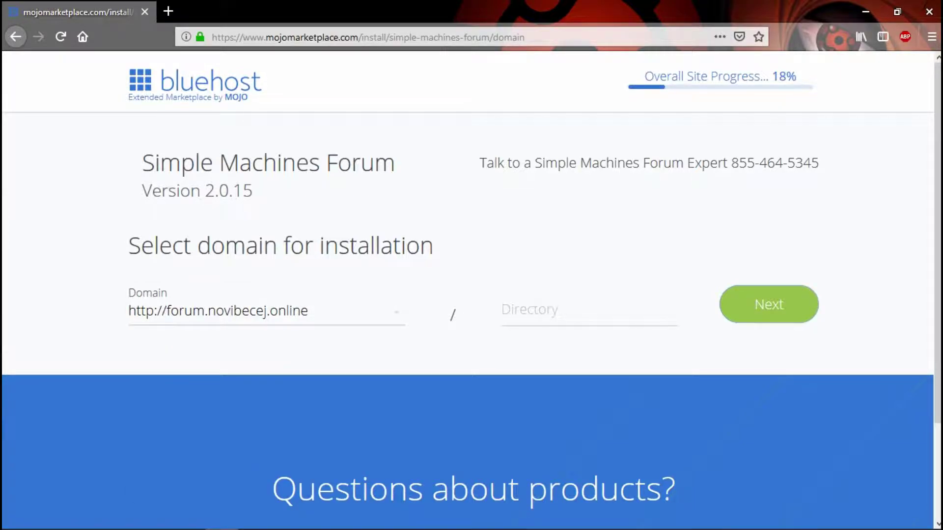
click(768, 304)
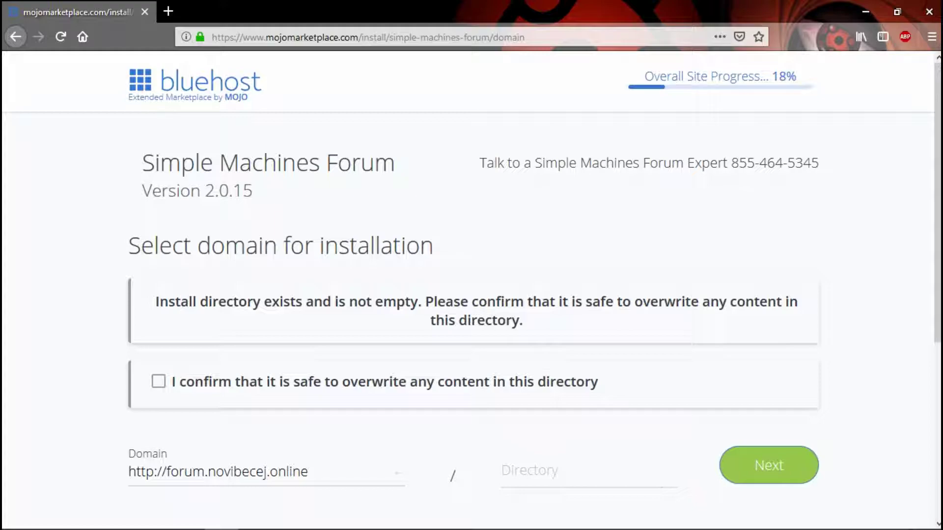
Confirm that overwriting the directory's content is safe and start the installation with the prefilled admin details and an automatically created database
click(158, 382)
scroll(471, 289, down, 5)
scroll(471, 289, up, 1)
click(769, 258)
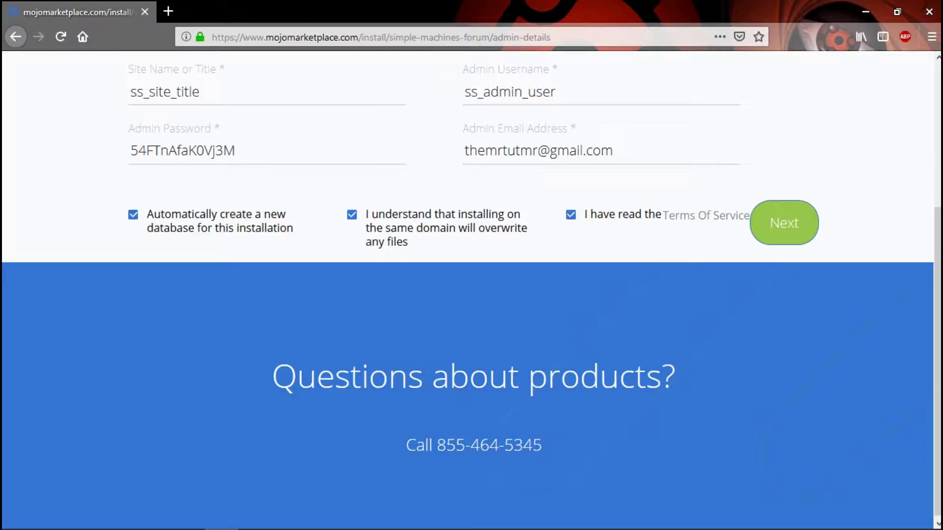
click(784, 223)
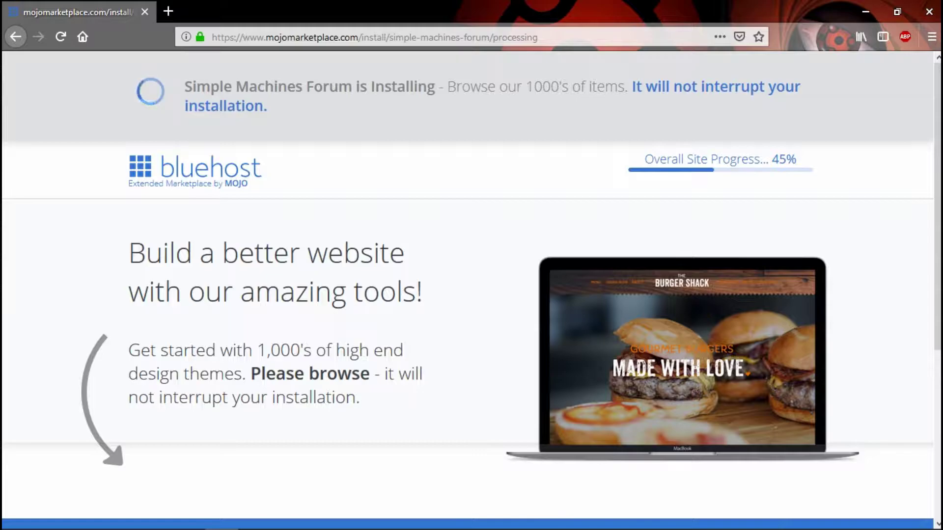
scroll(472, 329, down, 5)
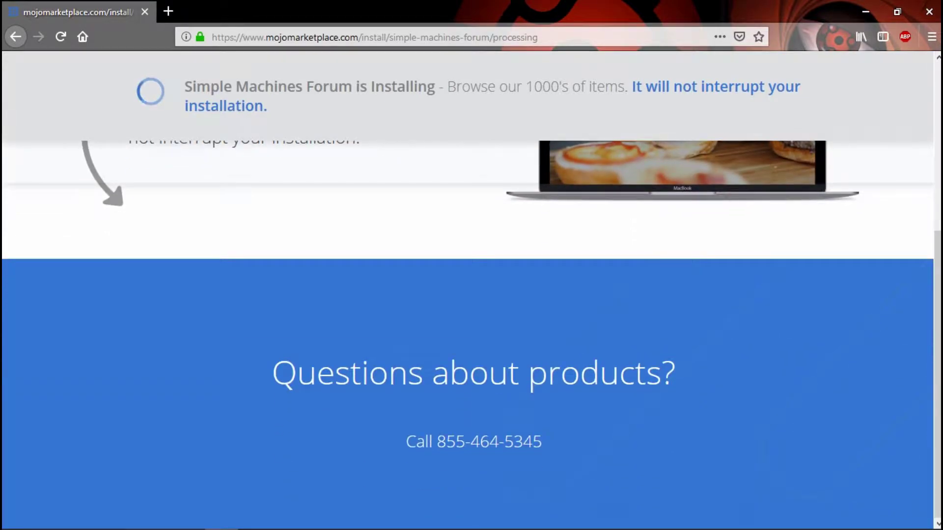
scroll(471, 329, up, 3)
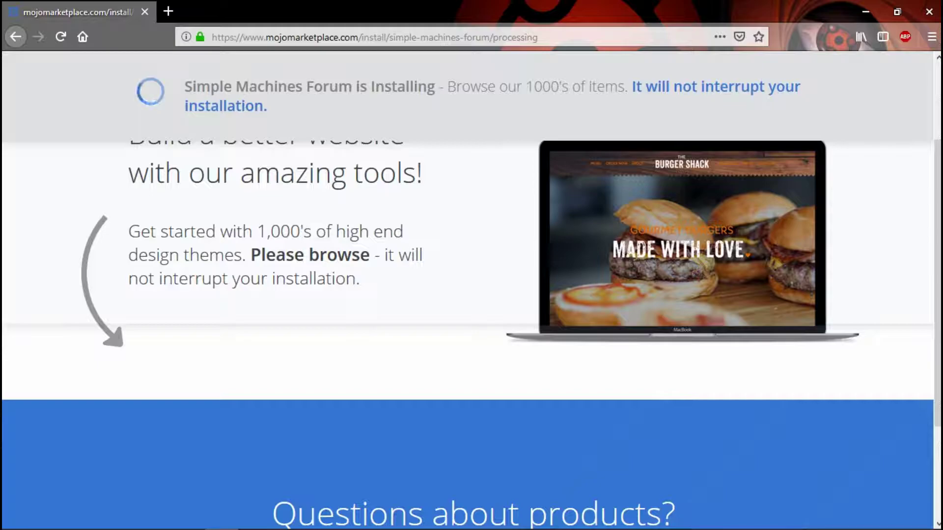
scroll(471, 290, up, 3)
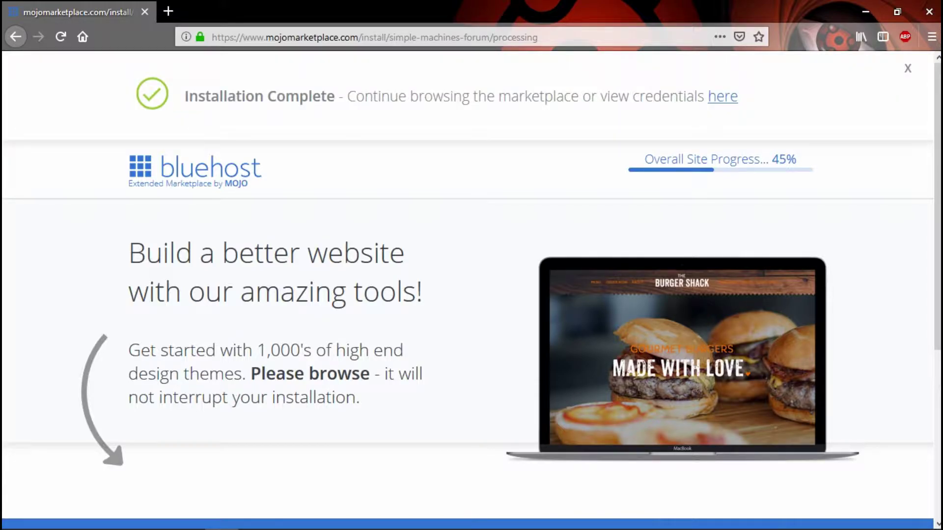
mouse_move(720, 164)
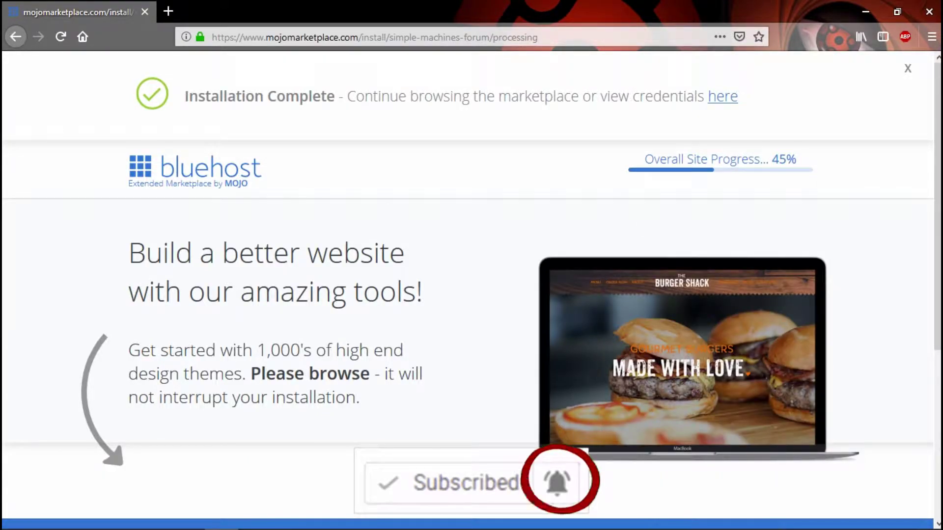
mouse_move(719, 164)
scroll(716, 305, down, 1)
scroll(471, 295, down, 5)
scroll(472, 294, up, 5)
Replace the installer tab with a new one and load the forum at forum.novibecej.online
key(ctrl+t)
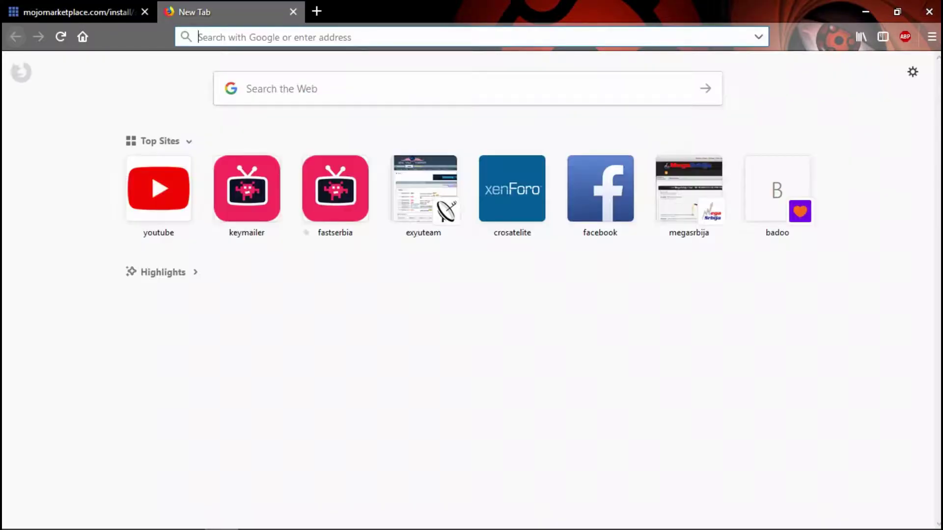
click(144, 12)
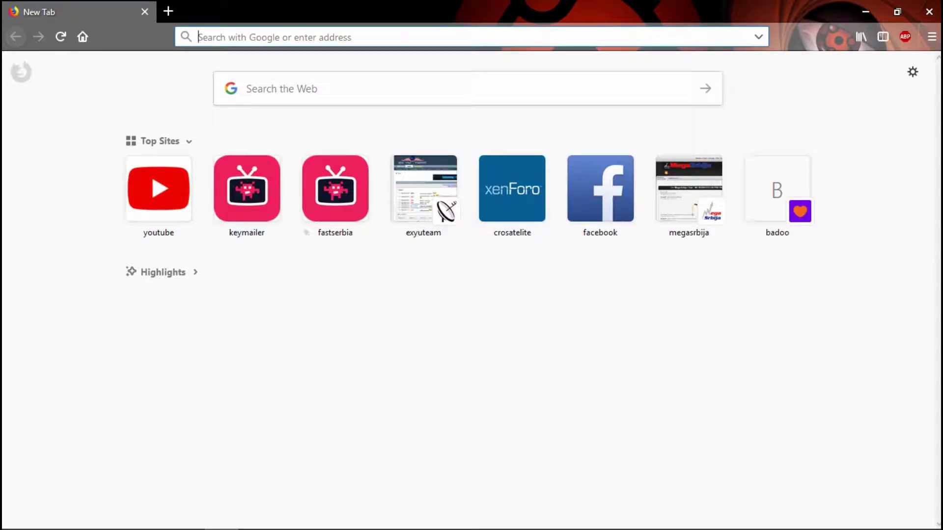
text(forum)
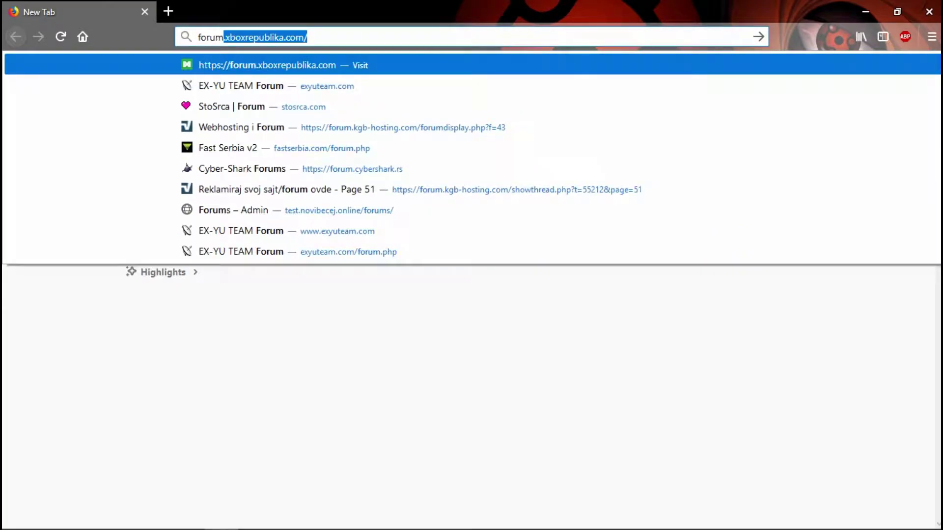
text(.)
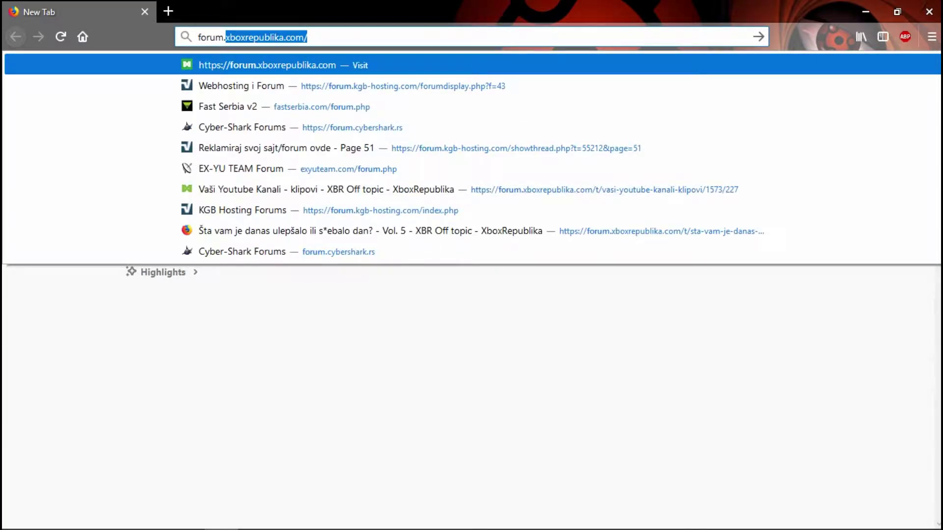
text(novibecej.online)
key(Return)
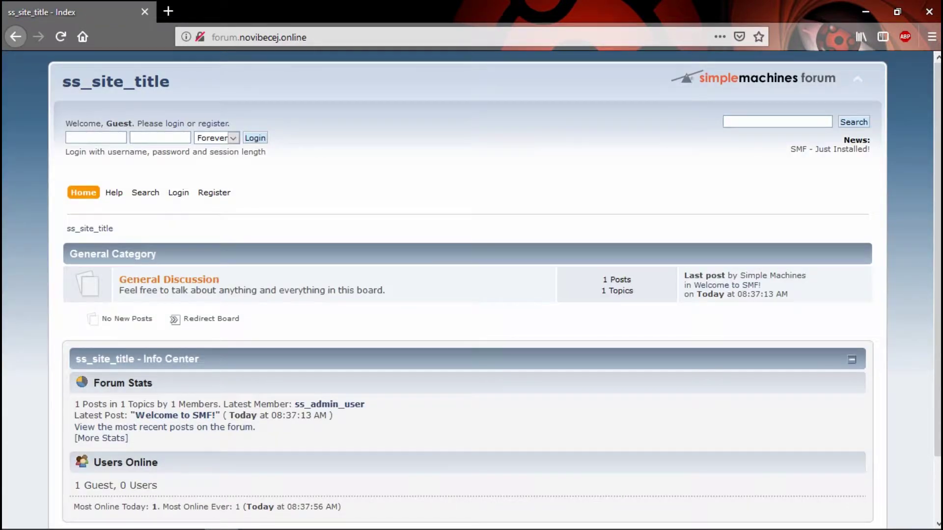
Switch to Gmail and copy the forum admin login details from the "Successfully Installed Simple Machines Forum" email
click(96, 138)
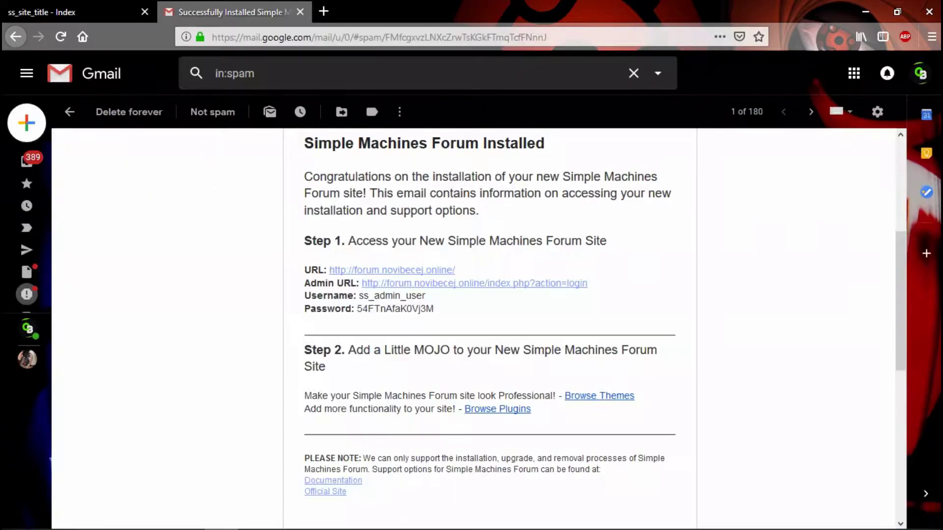
scroll(491, 324, up, 5)
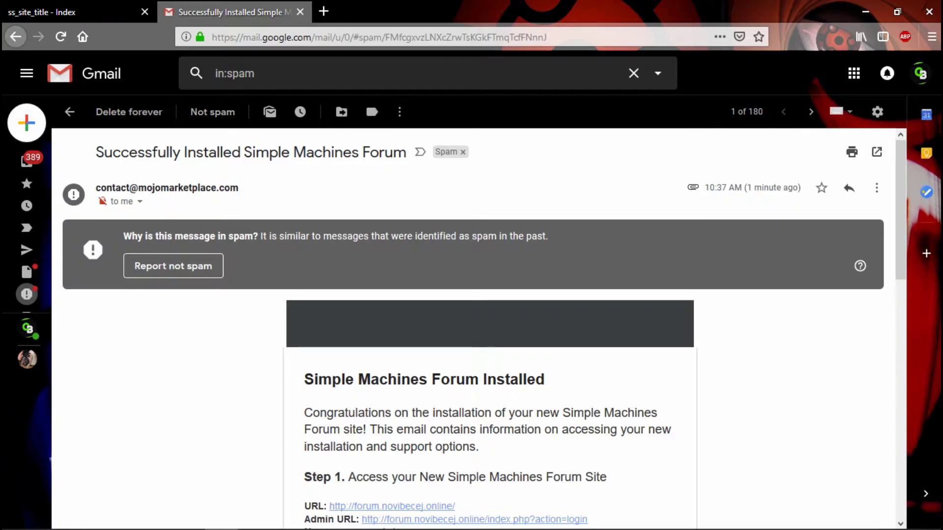
scroll(479, 329, down, 5)
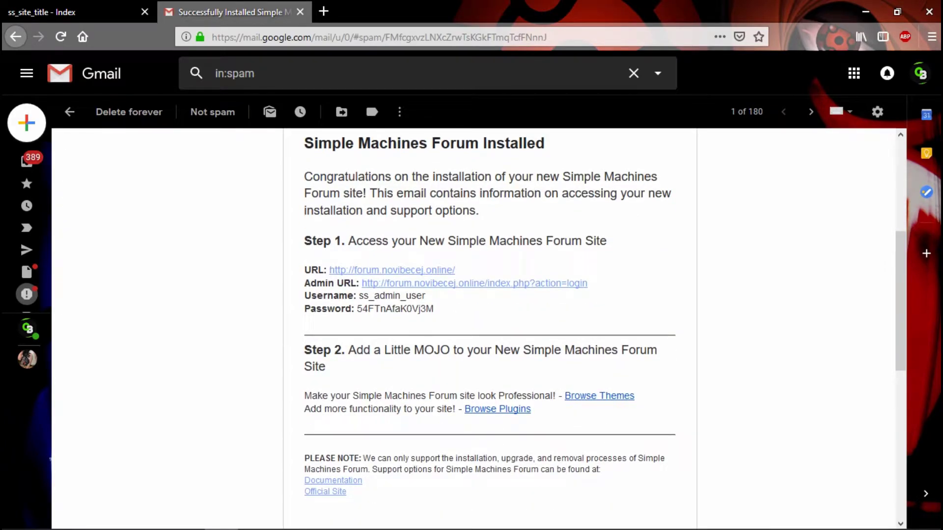
drag(426, 296, 357, 310)
right_click(421, 314)
click(449, 322)
Return to the forum index and paste the copied admin password into the quick login form
click(74, 12)
click(70, 138)
key(Tab)
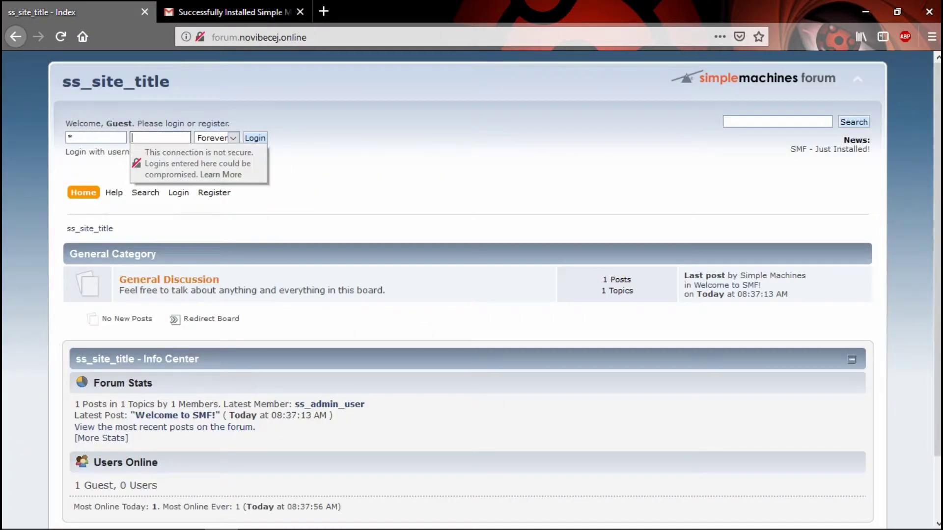
key(ctrl+v)
Switch back to the Gmail installation email and copy the forum admin username
click(231, 12)
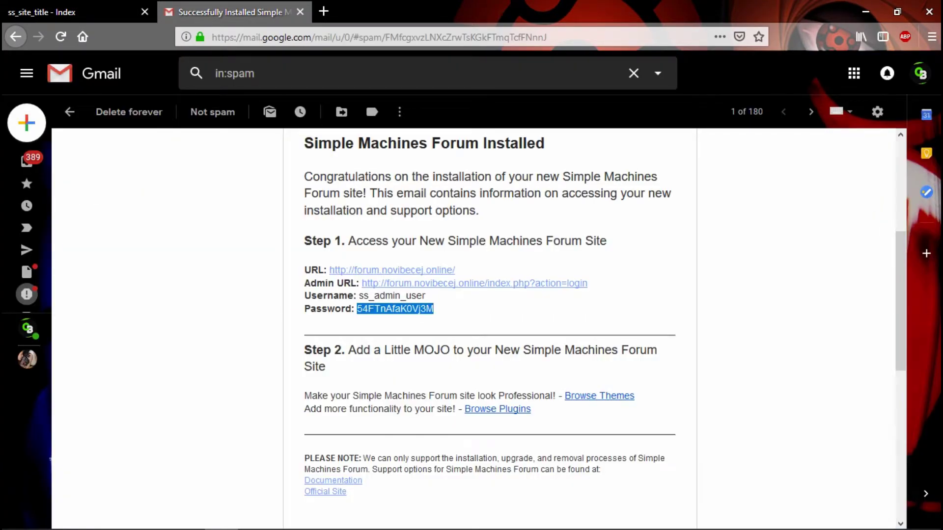
mouse_move(363, 296)
mouse_down()
mouse_move(406, 296)
mouse_move(384, 283)
mouse_move(393, 296)
mouse_move(425, 296)
mouse_move(359, 296)
mouse_up()
click(384, 283)
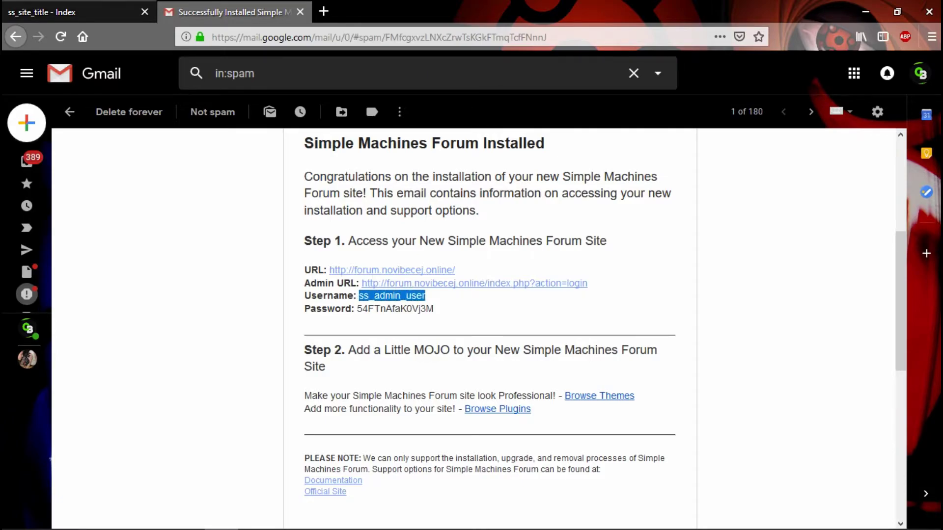
Replace the login form's username with the copied admin username, log in to the forum and save the login in Firefox
click(79, 12)
click(231, 175)
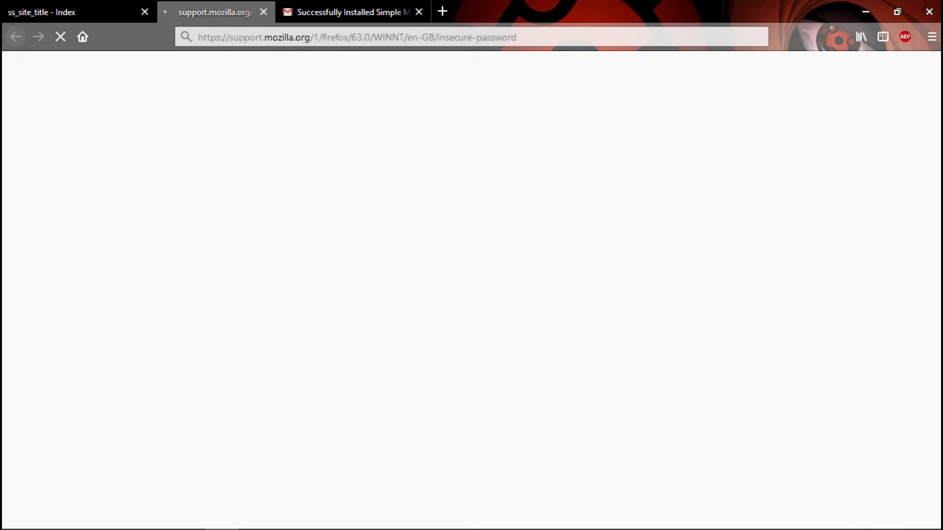
click(79, 11)
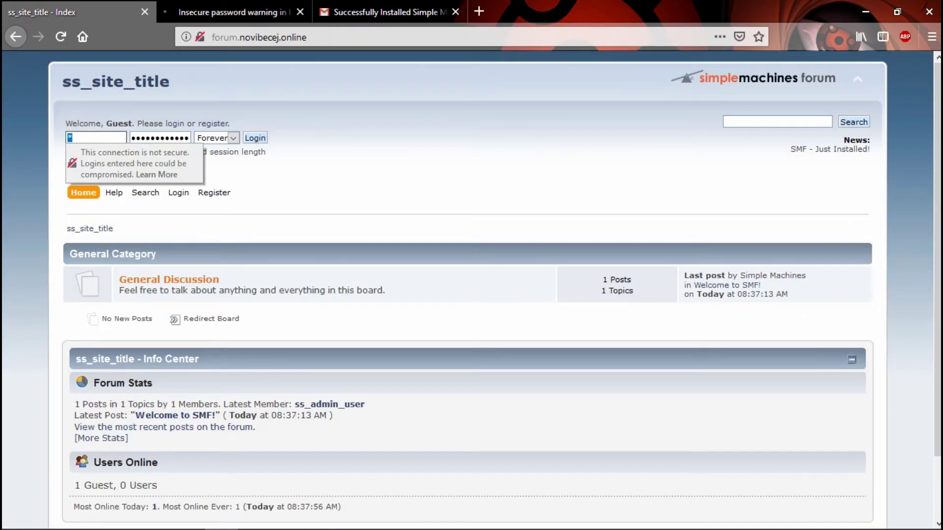
key(ctrl+v)
key(Return)
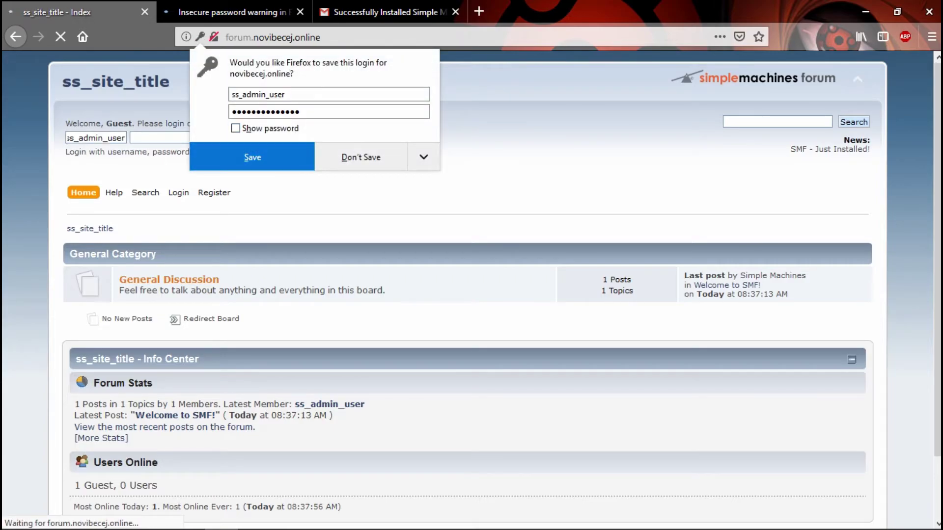
click(252, 157)
Close the Mozilla insecure password support page and look over the forum index as the logged-in administrator
click(233, 12)
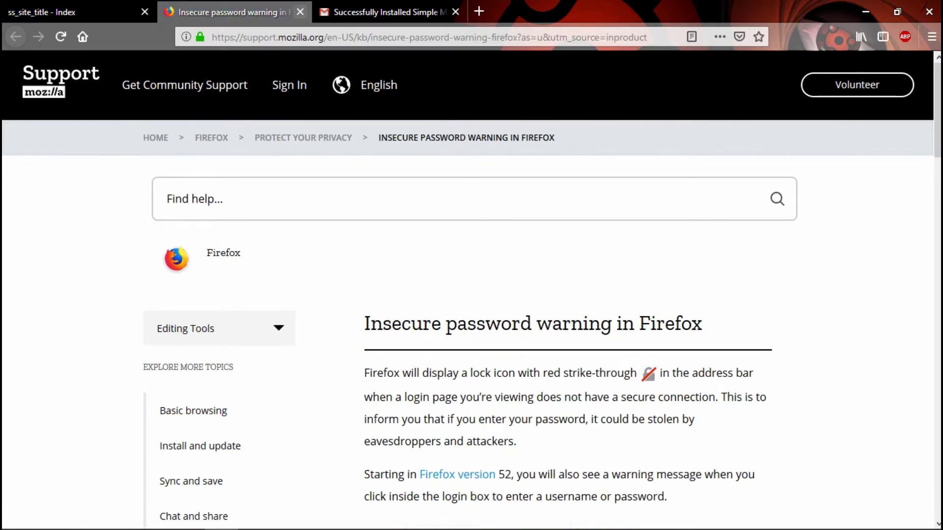
click(300, 11)
click(89, 11)
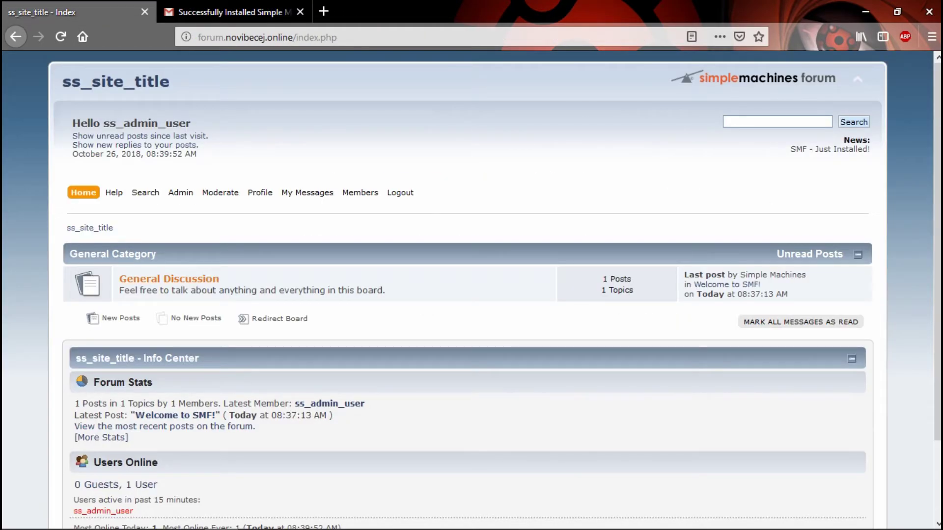
scroll(471, 285, down, 3)
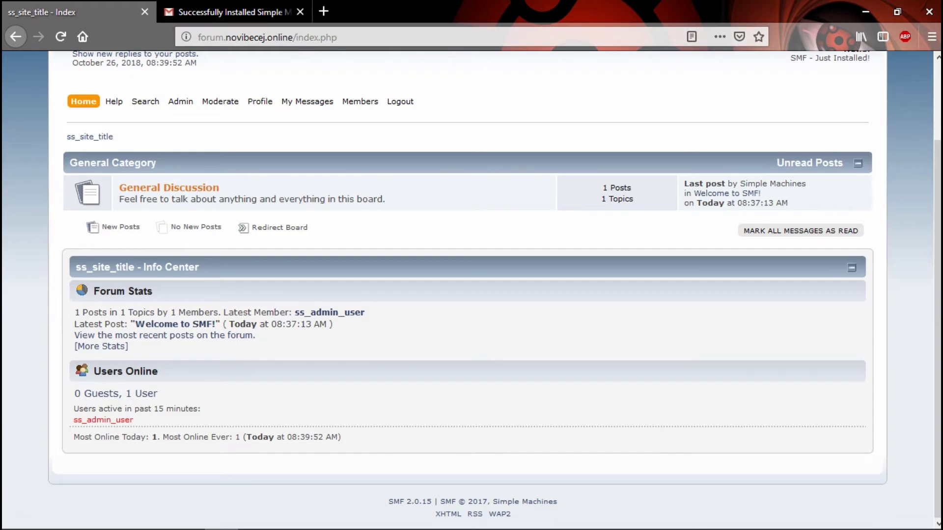
scroll(472, 285, up, 3)
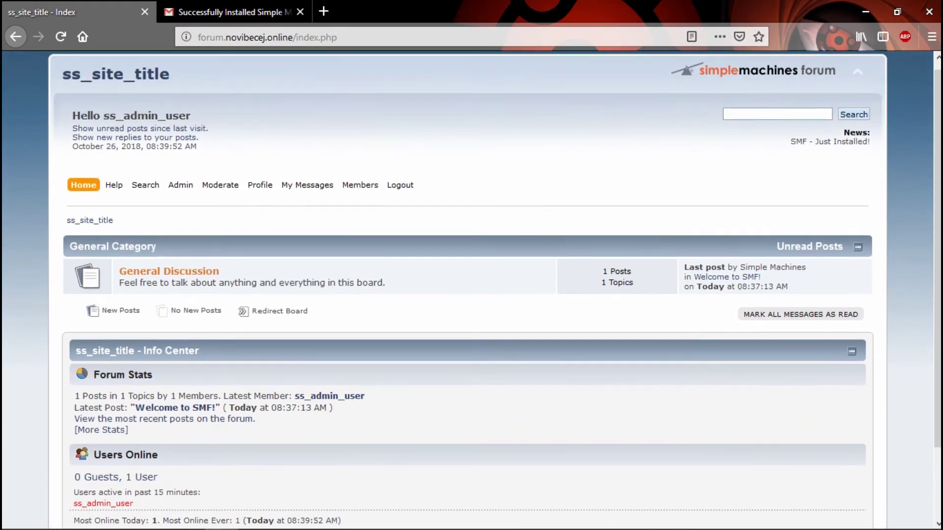
Open the forum's Administration Center, look over its main page and close the Gmail installation email
click(181, 193)
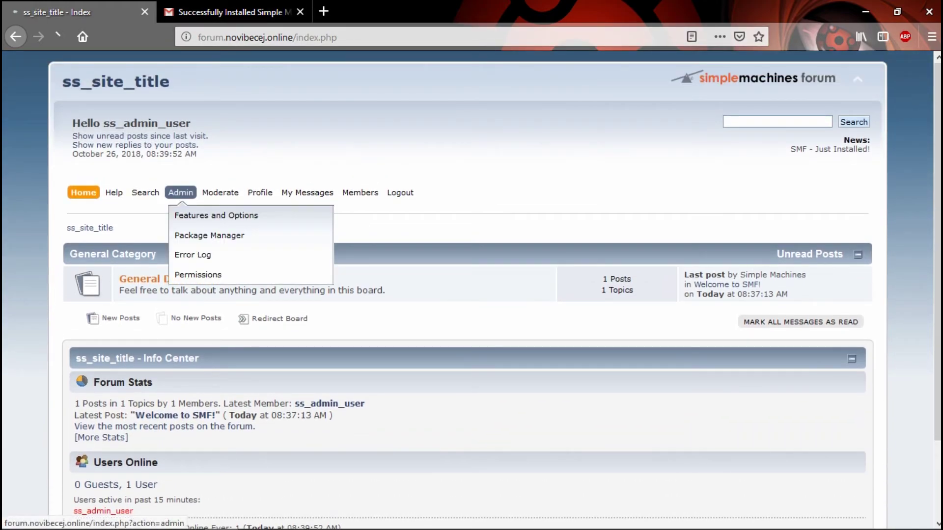
scroll(471, 289, down, 5)
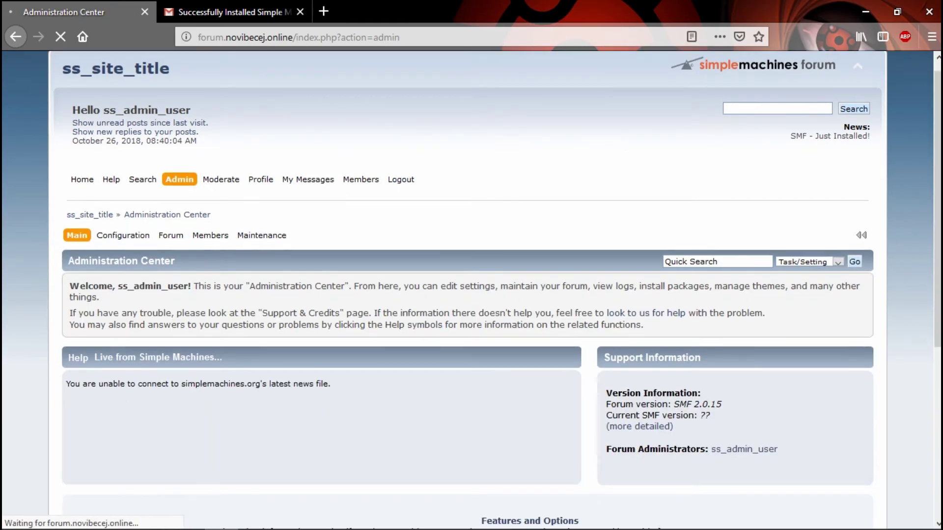
scroll(471, 289, up, 3)
scroll(471, 289, up, 2)
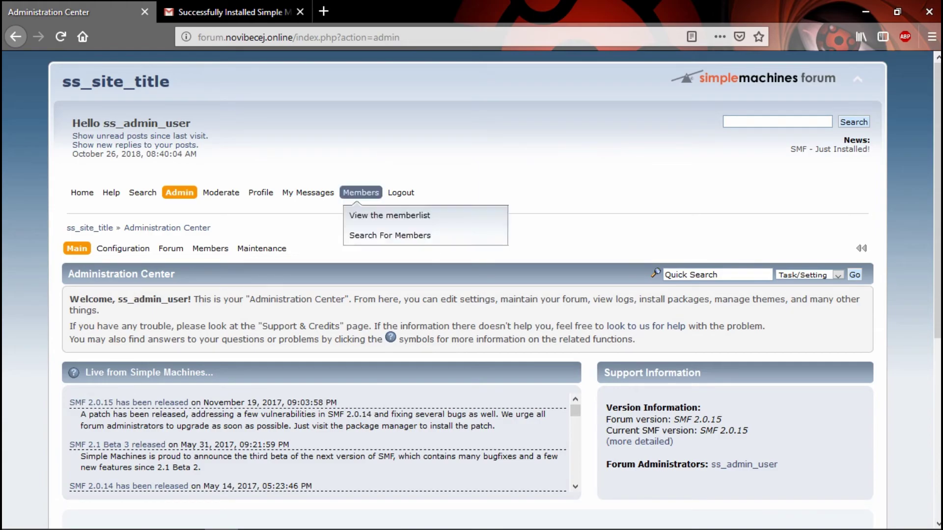
click(231, 11)
key(ctrl+w)
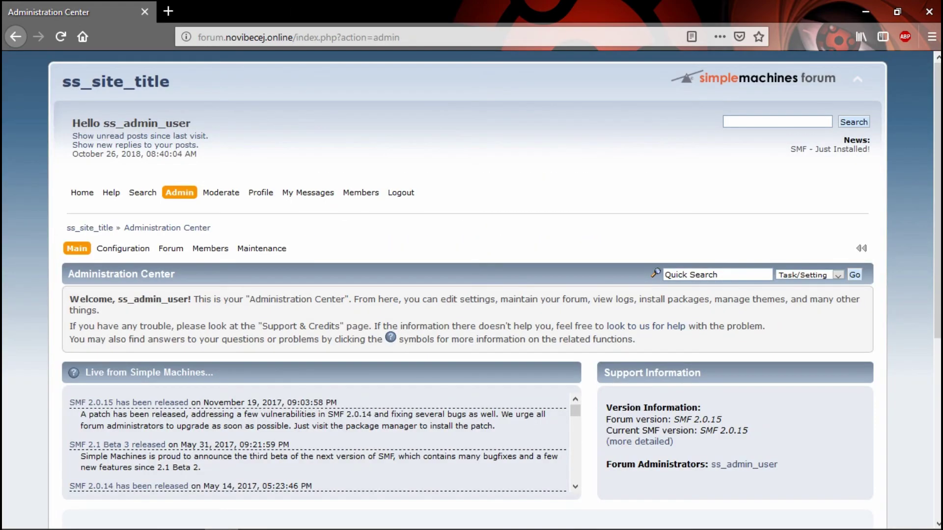